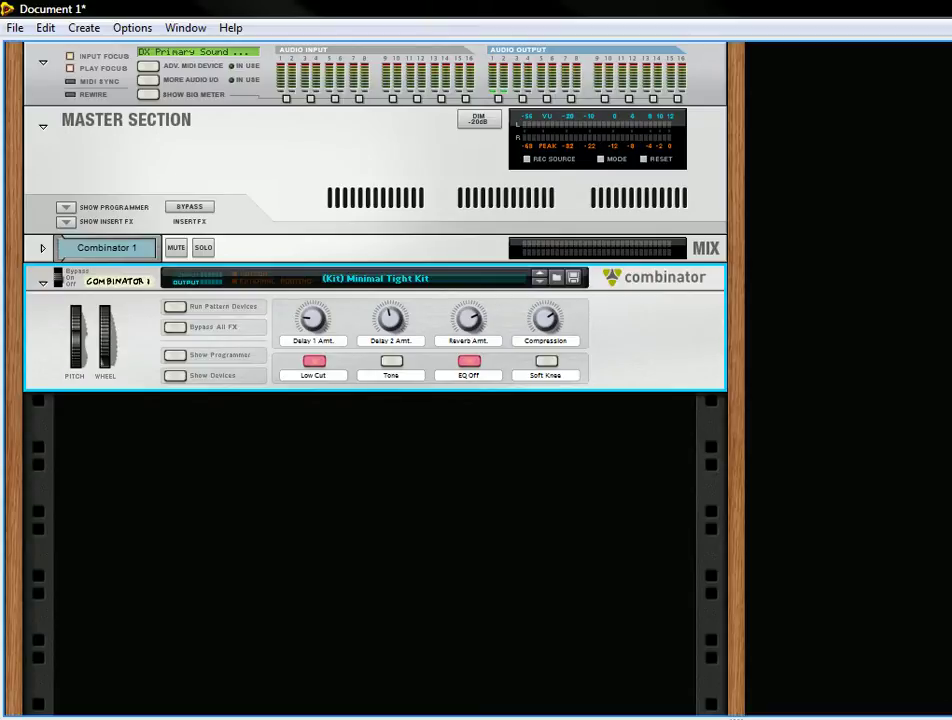
- Show the Combinator's internal devices and scroll through the effects, mixer, Redrum and Drum 1–10 synths
click(176, 380)
scroll(255, 302, up, 1)
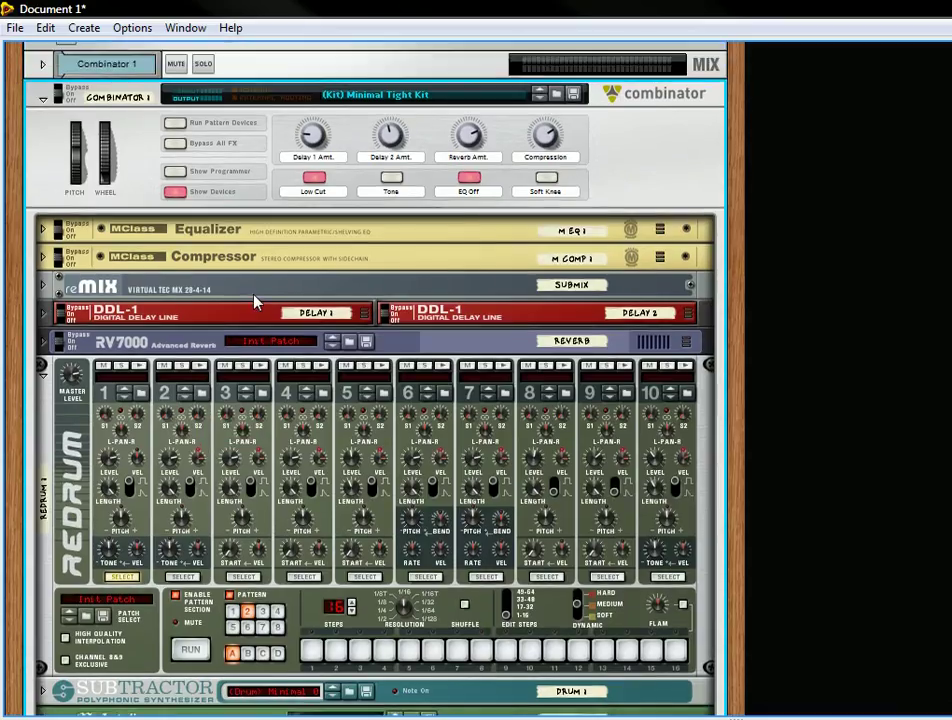
scroll(282, 484, down, 5)
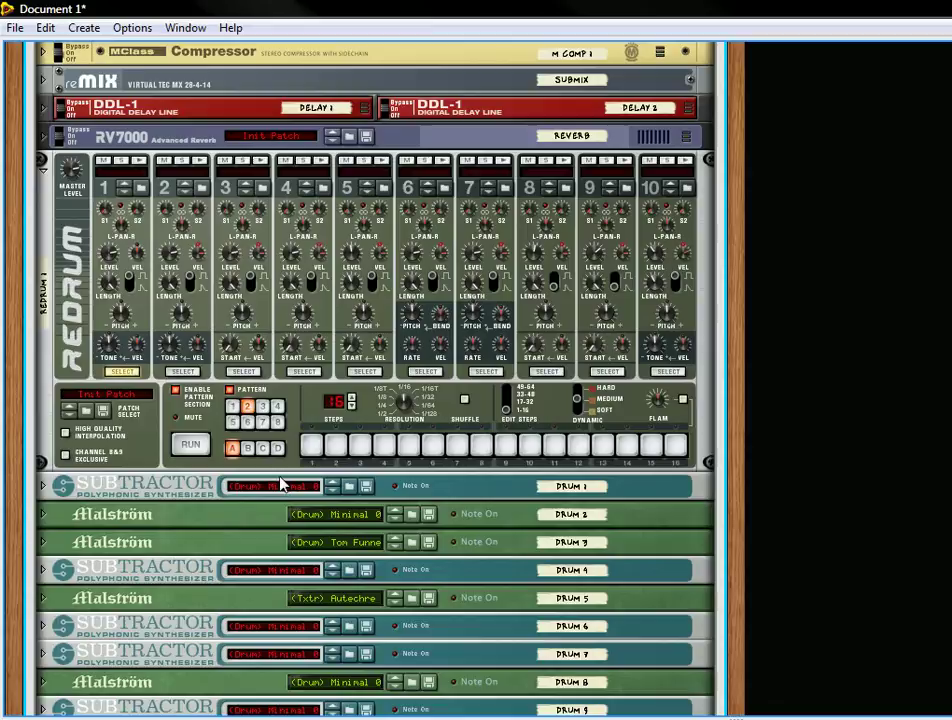
scroll(282, 484, down, 4)
scroll(265, 290, up, 1)
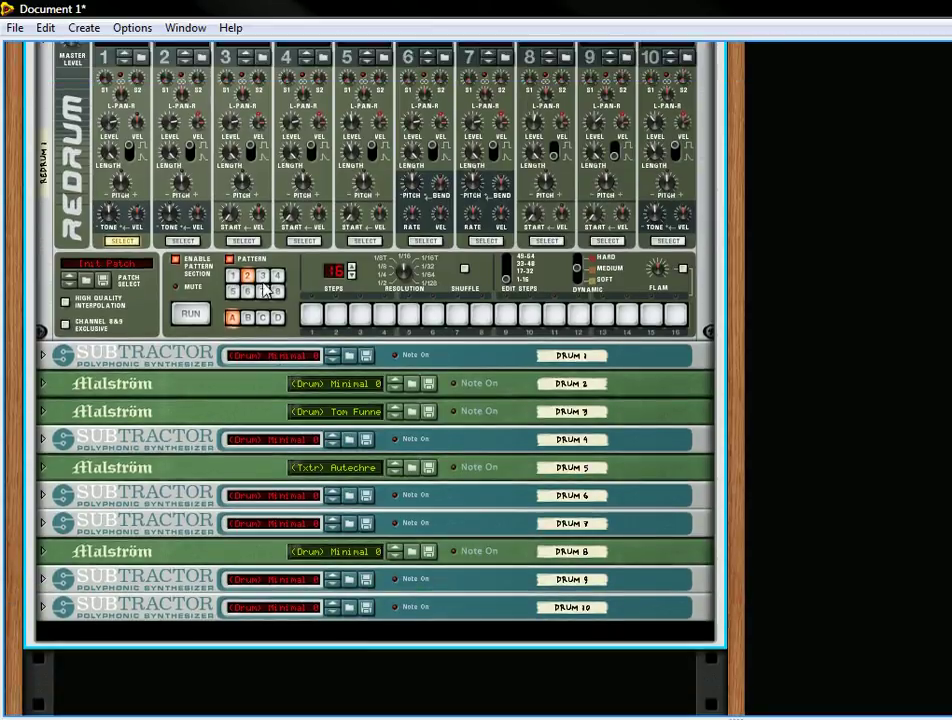
scroll(270, 295, up, 3)
scroll(308, 304, up, 6)
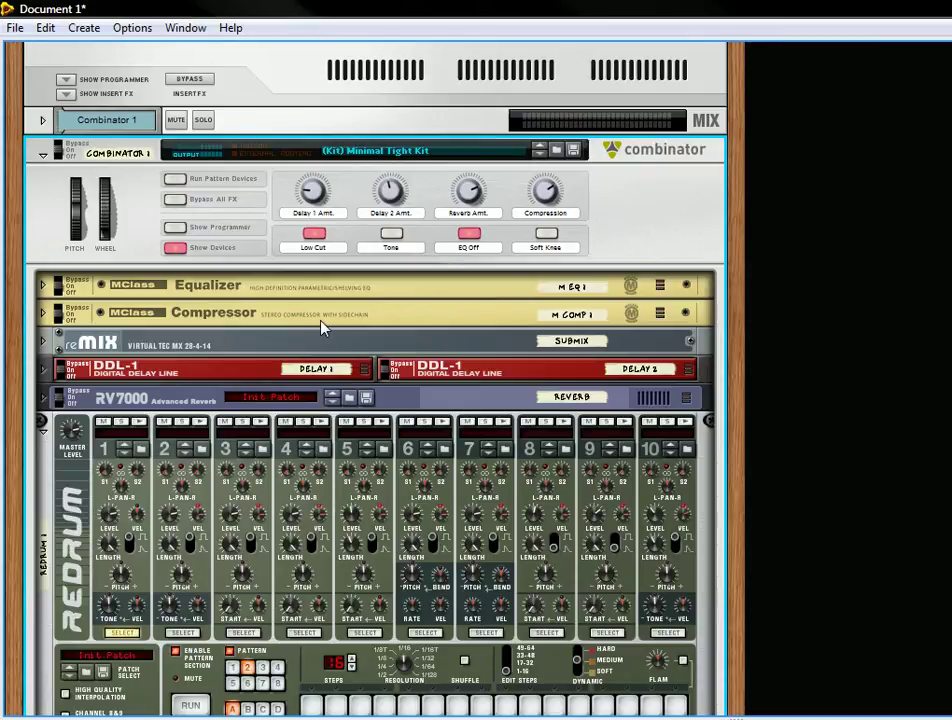
- Play the drum pattern briefly, then stop playback
key(space)
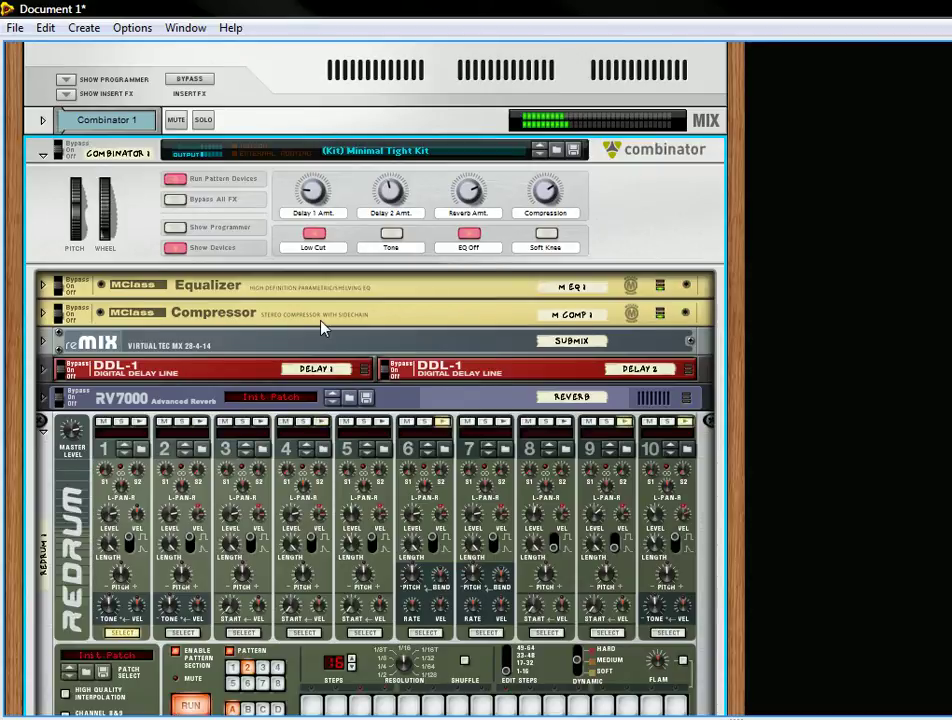
scroll(322, 328, down, 3)
key(space)
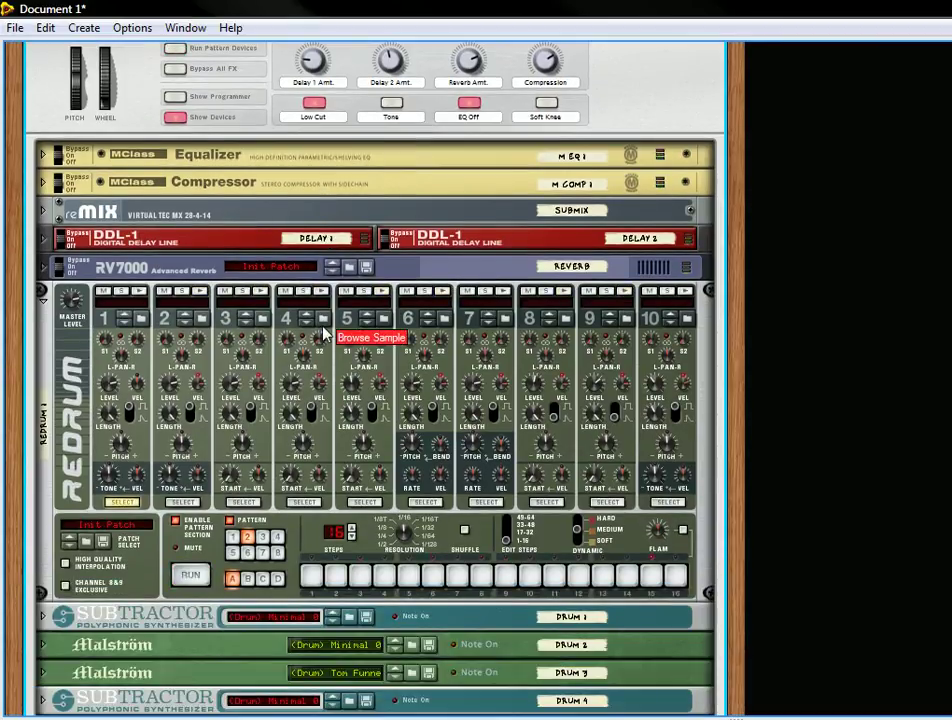
scroll(322, 333, up, 3)
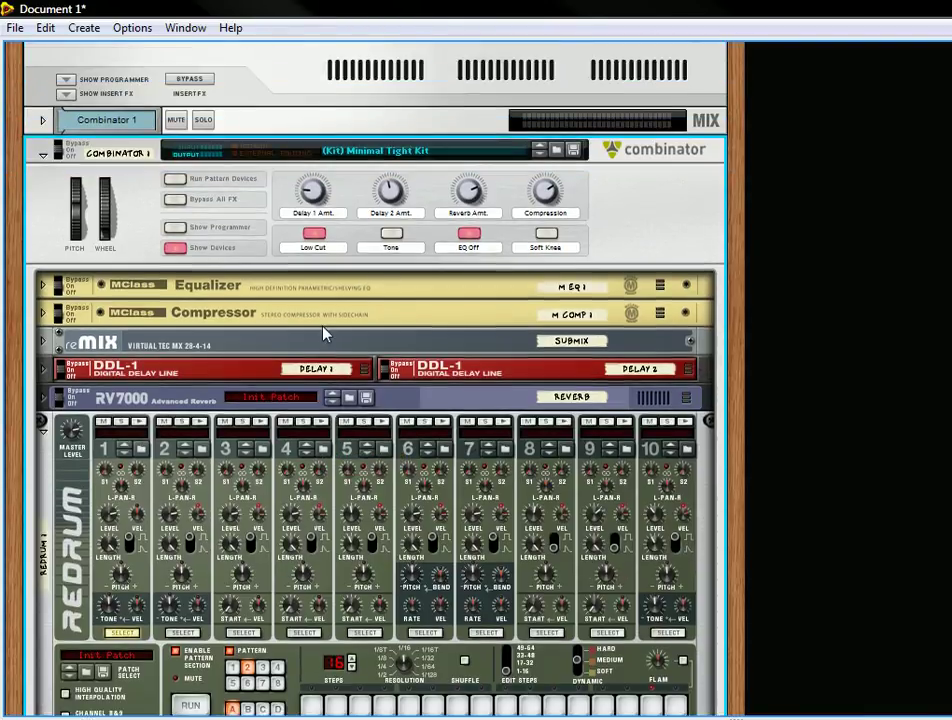
scroll(322, 333, down, 5)
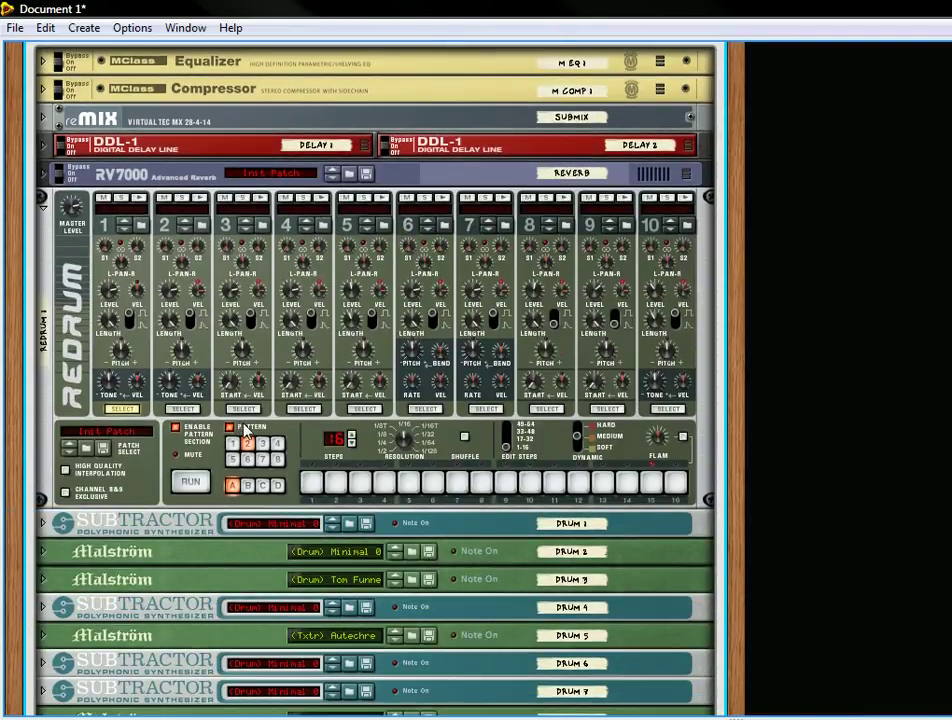
- Copy the Redrum pattern to its track, then view it zoomed out as a bar 1–9 clip in the sequencer
right_click(244, 431)
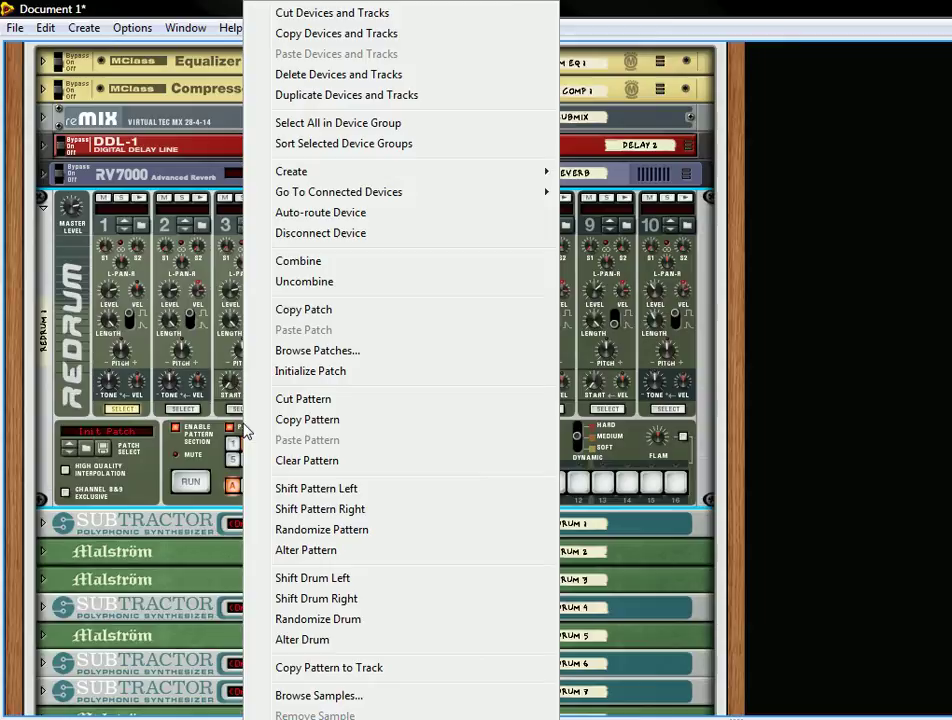
click(330, 667)
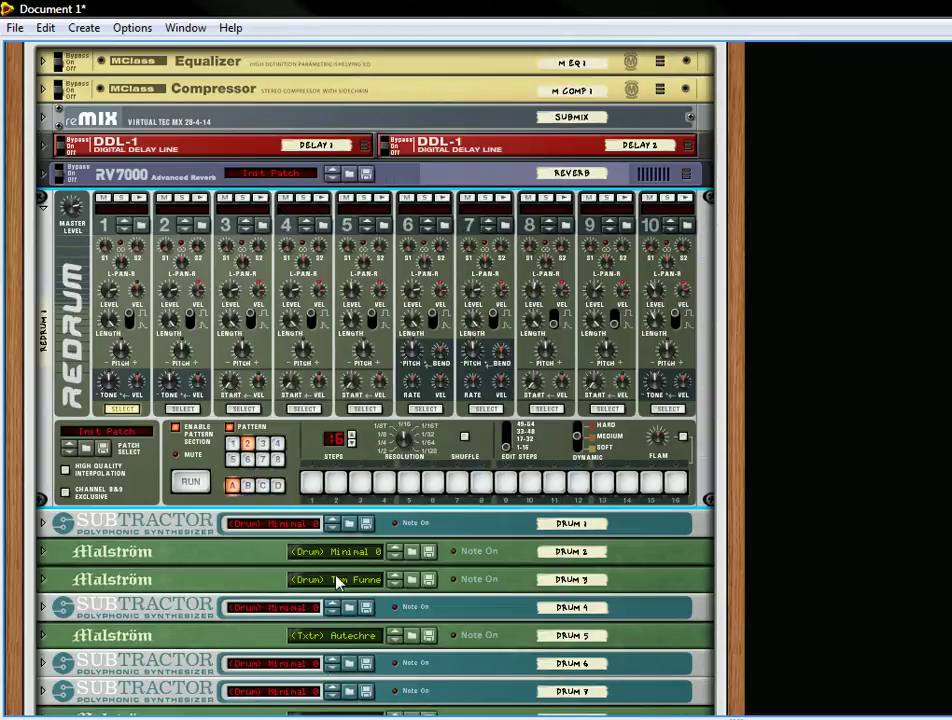
key(Tab)
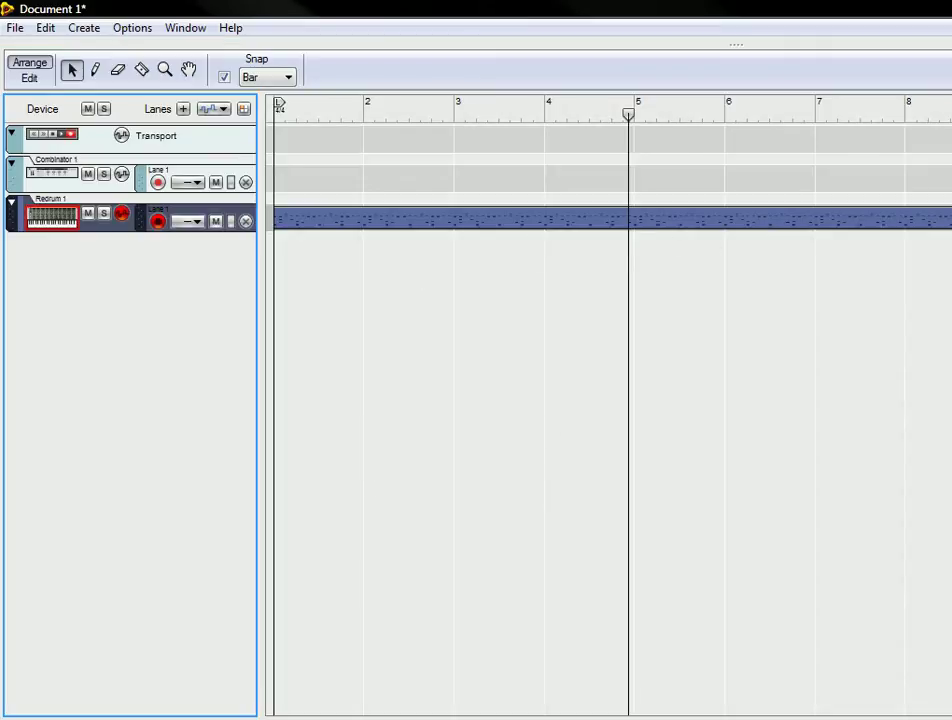
key(ctrl+Left)
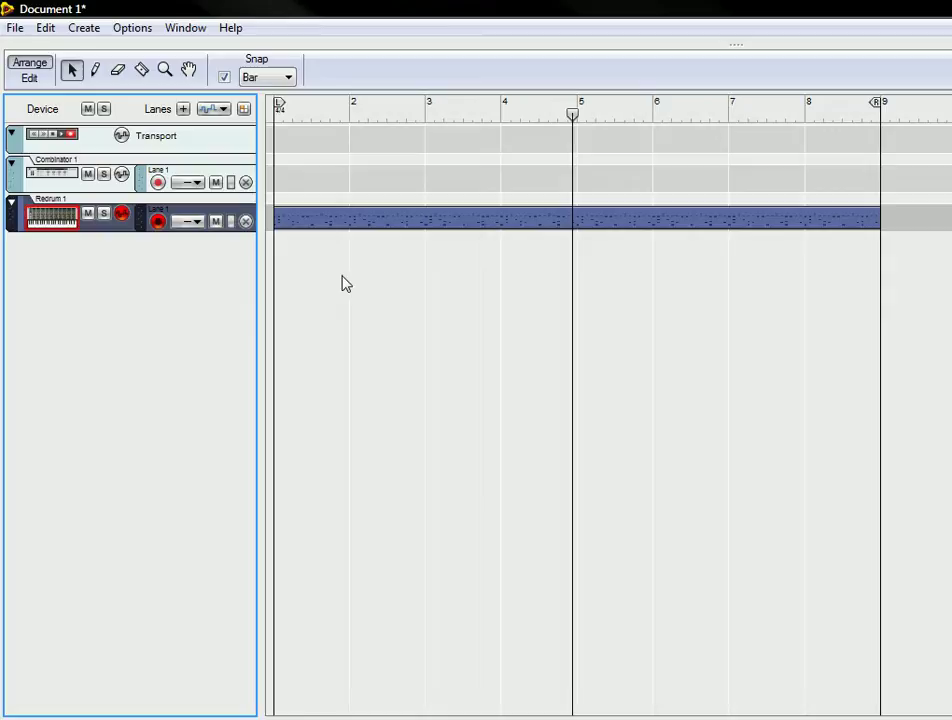
- Use Extract Notes to Lanes in the Tool Window to explode the Redrum clip into one lane per channel
key(F8)
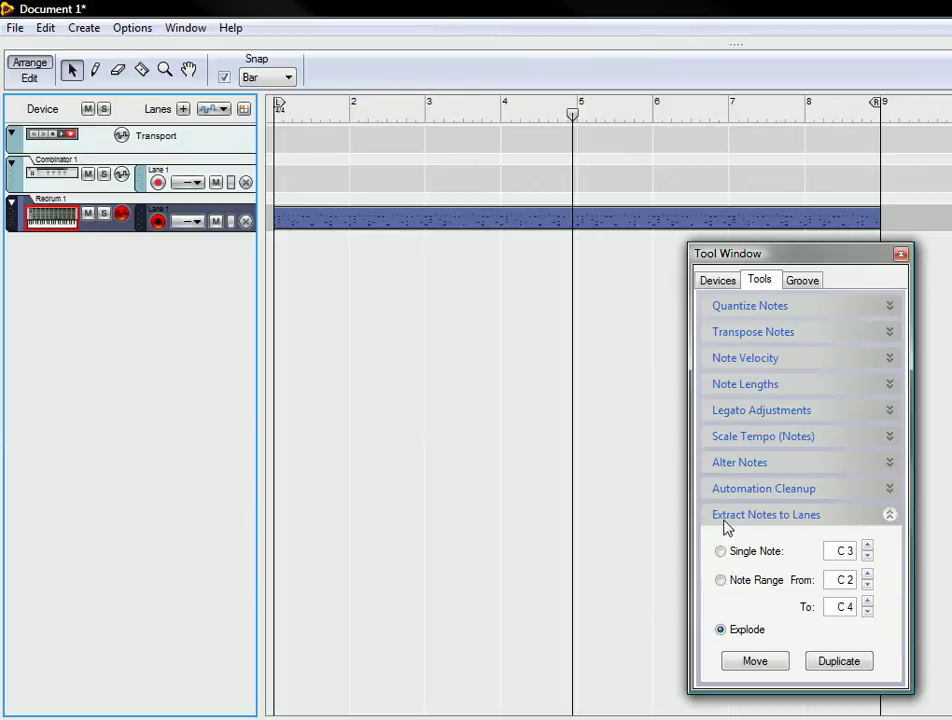
click(888, 516)
click(889, 517)
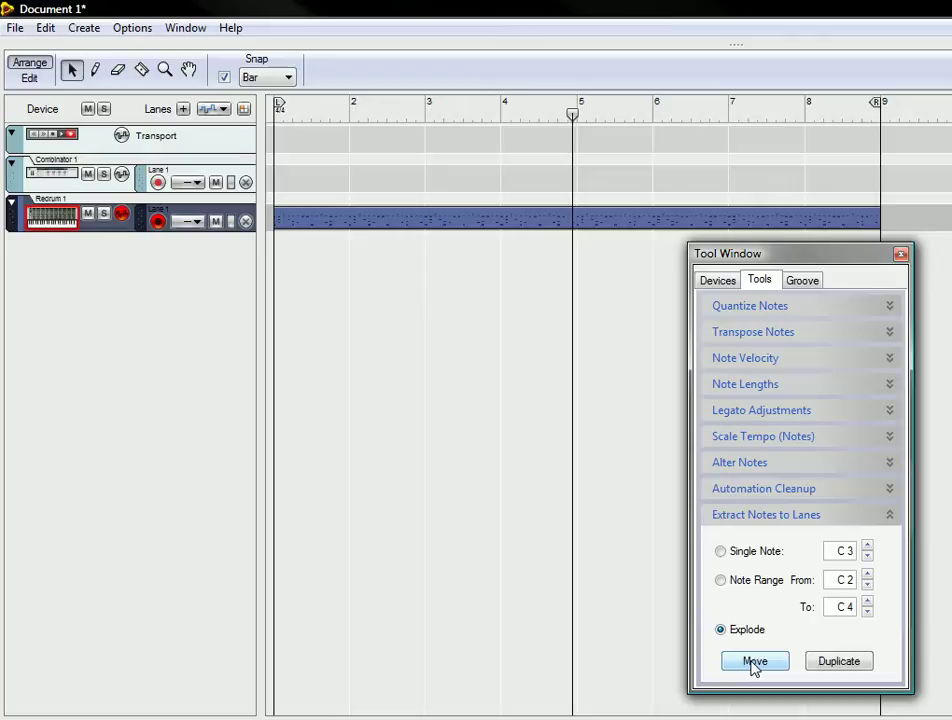
click(389, 227)
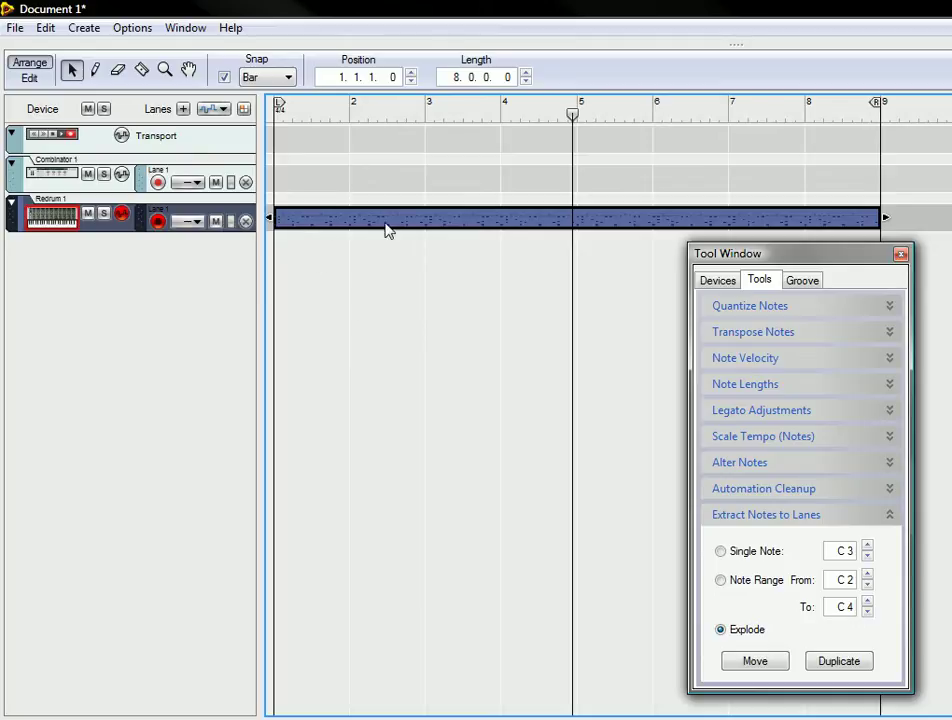
click(757, 662)
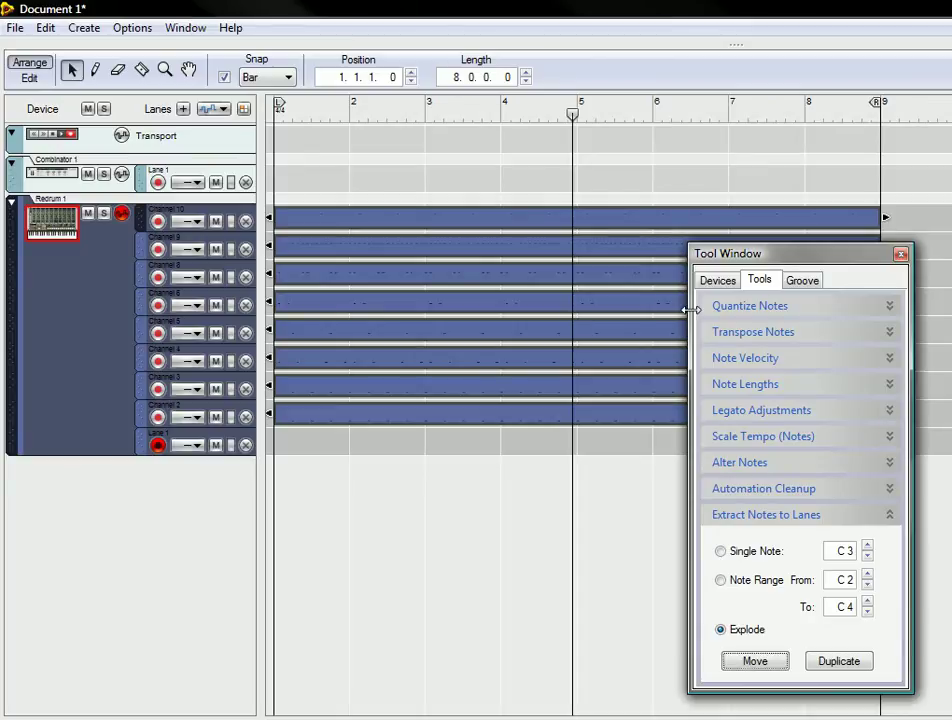
- Close the Tool Window, delete the empty Lane 1, and disable Redrum's Enable Pattern Section button
key(F8)
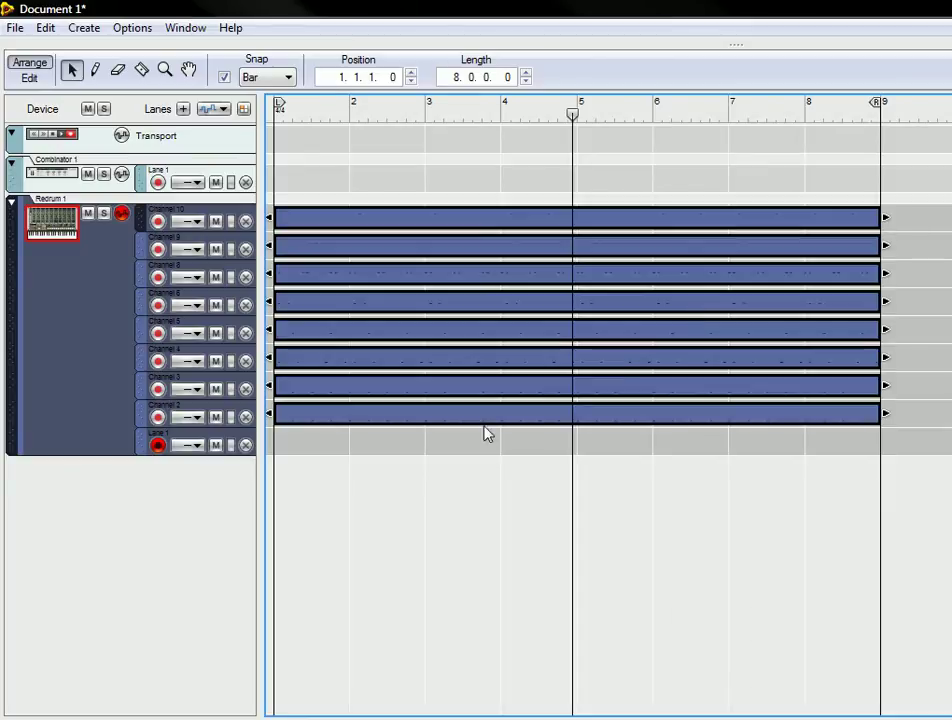
click(245, 446)
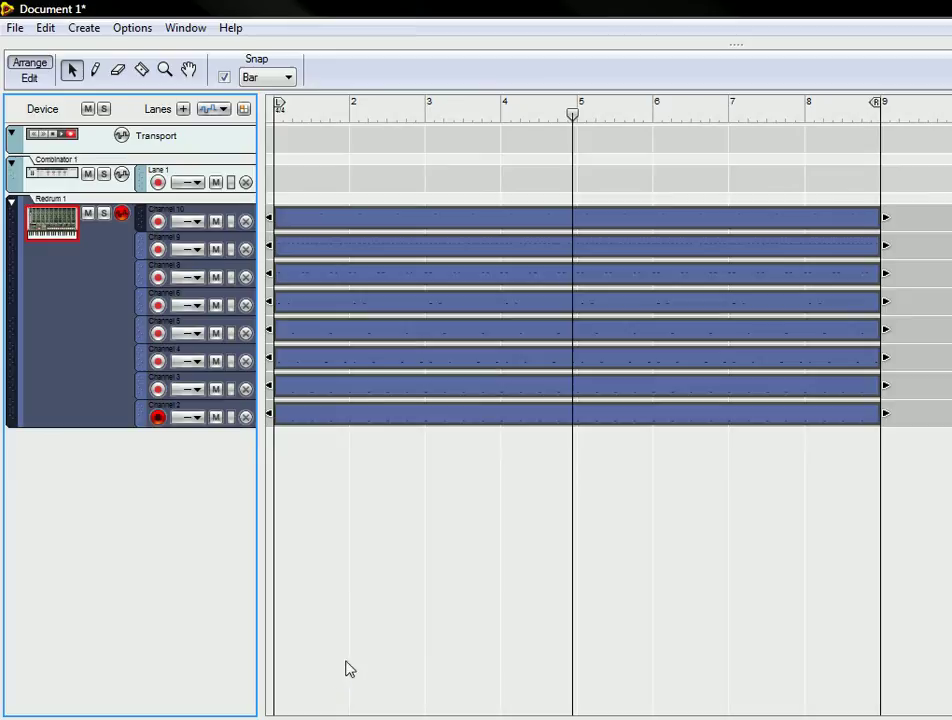
key(ctrl+alt+Tab)
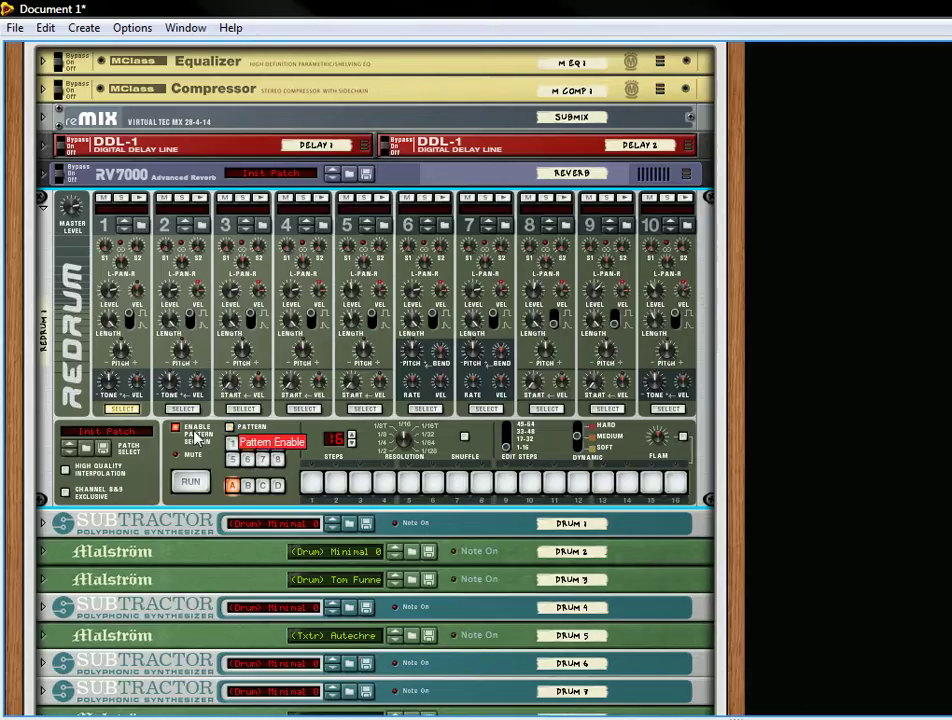
click(229, 427)
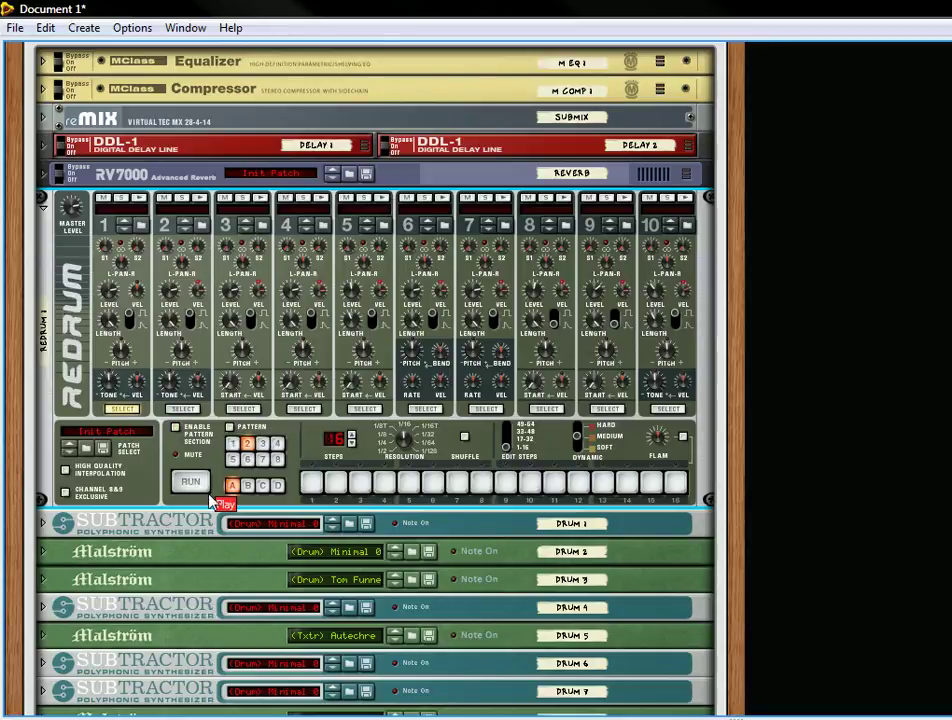
key(ctrl+alt+Tab)
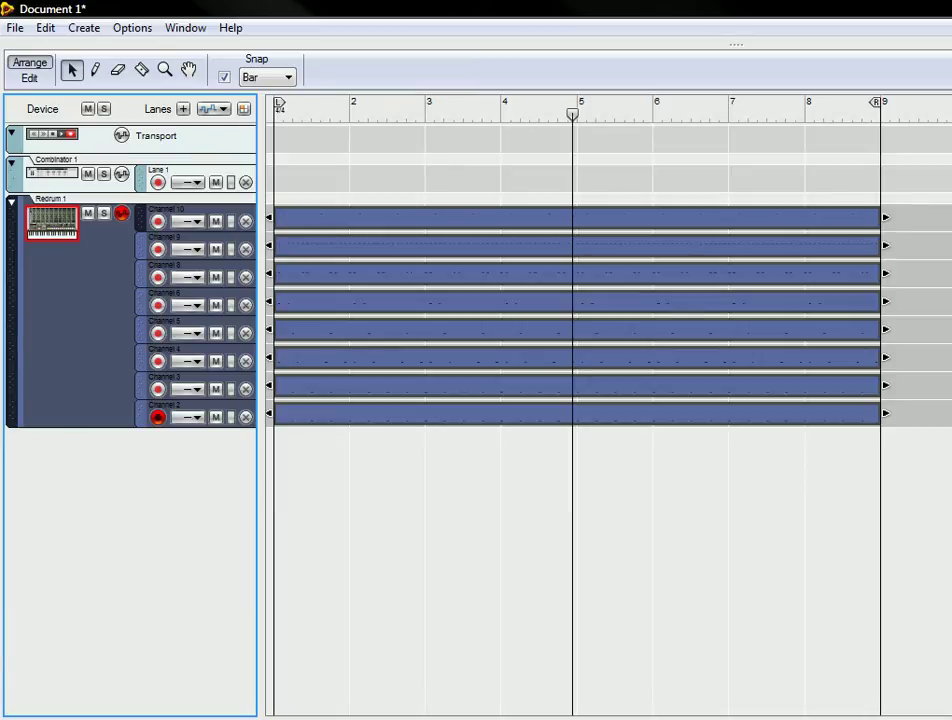
- Start song playback and show the ReGroove Mixer with its four A-bank grooves
key(space)
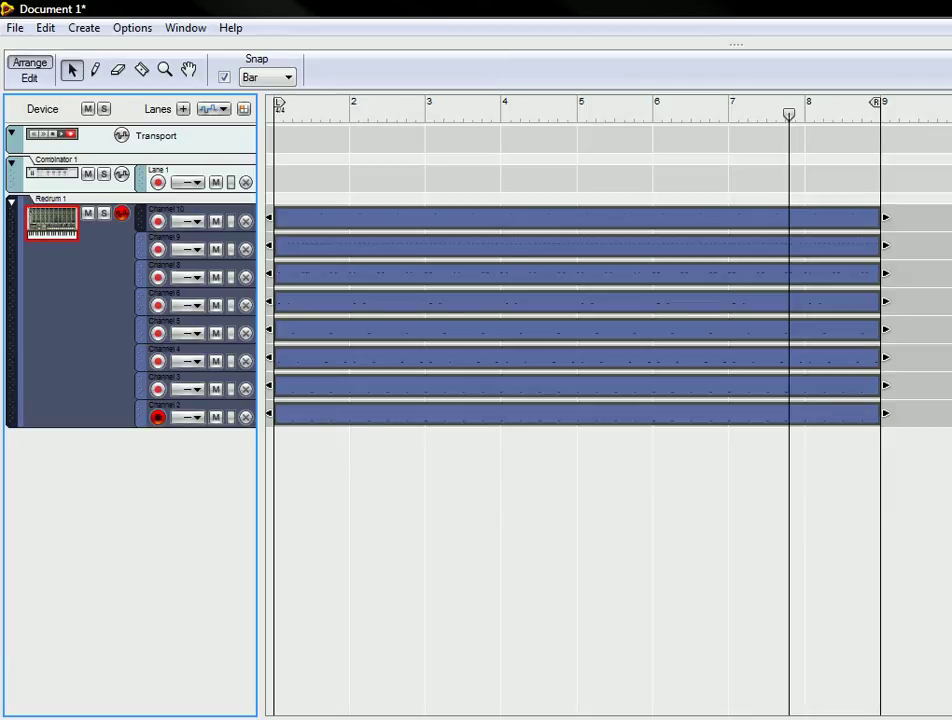
click(904, 712)
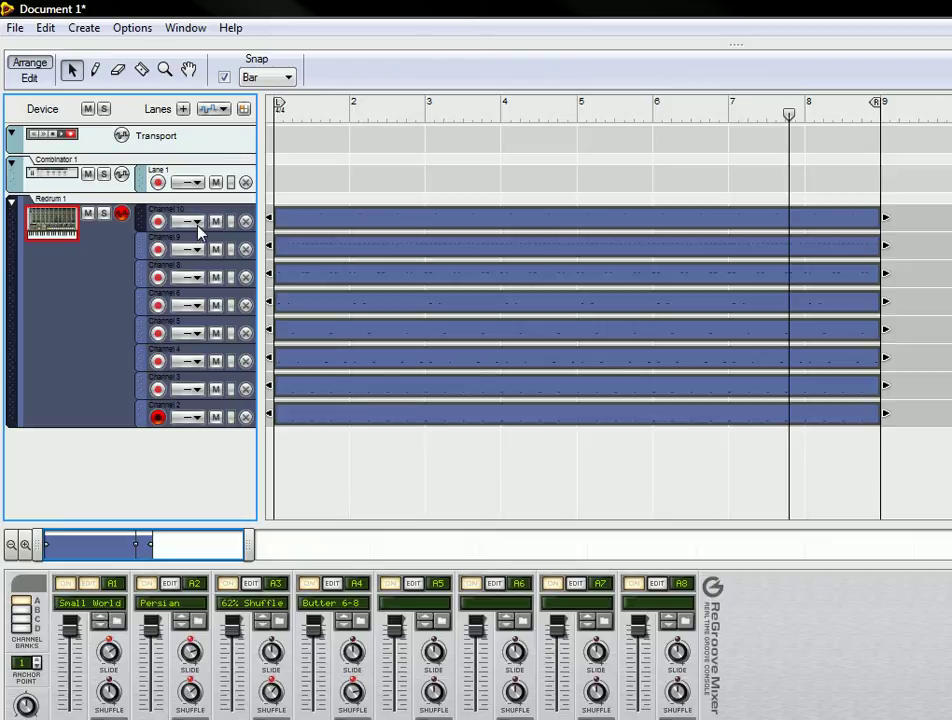
- Assign grooves to Channels 2–5: A3 62% Shuffle on 2, 4 and 5, A4 Butter 6-8 on 3
click(190, 417)
mouse_move(232, 511)
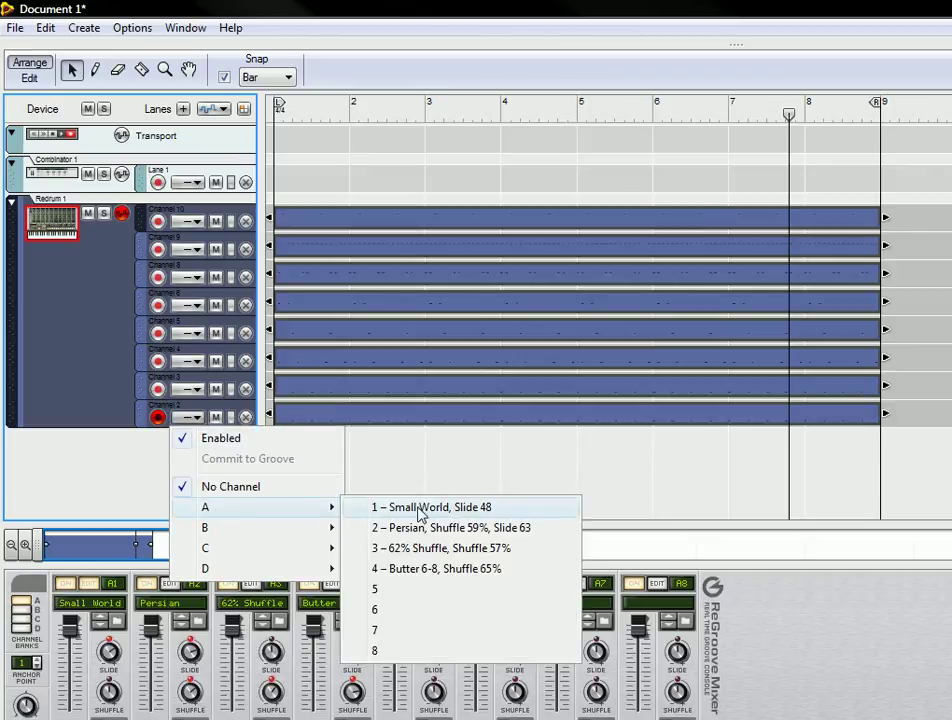
click(420, 548)
click(190, 389)
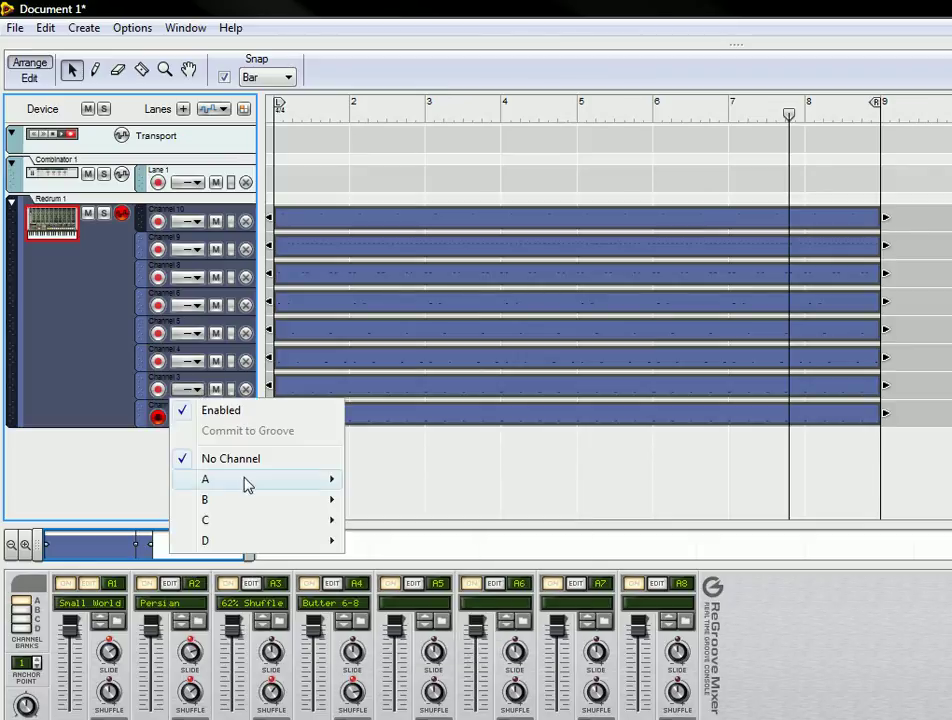
mouse_move(250, 480)
click(447, 555)
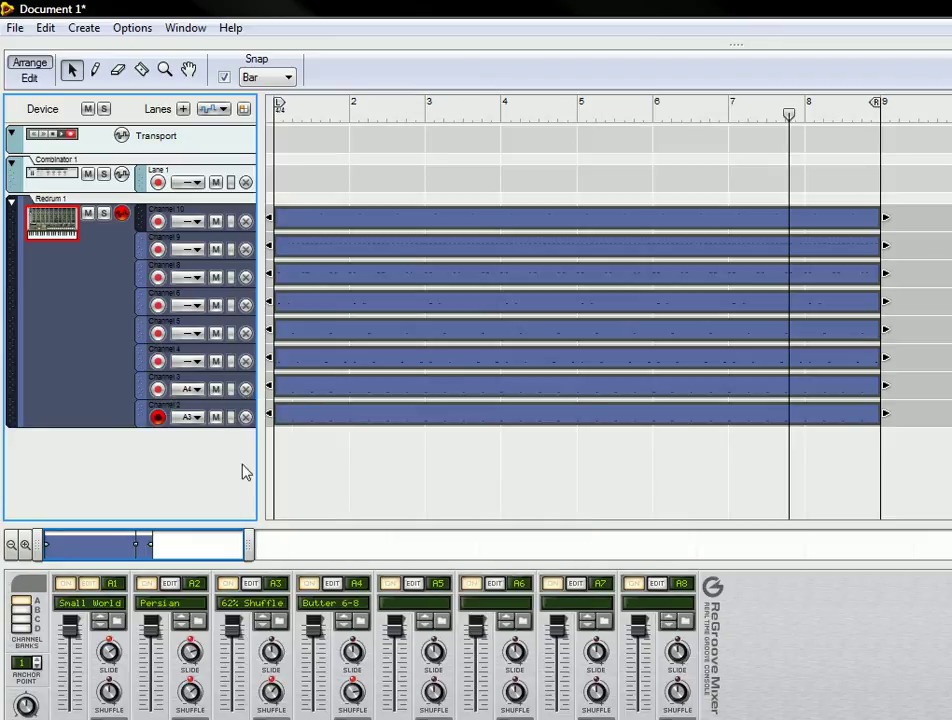
click(186, 361)
mouse_move(250, 462)
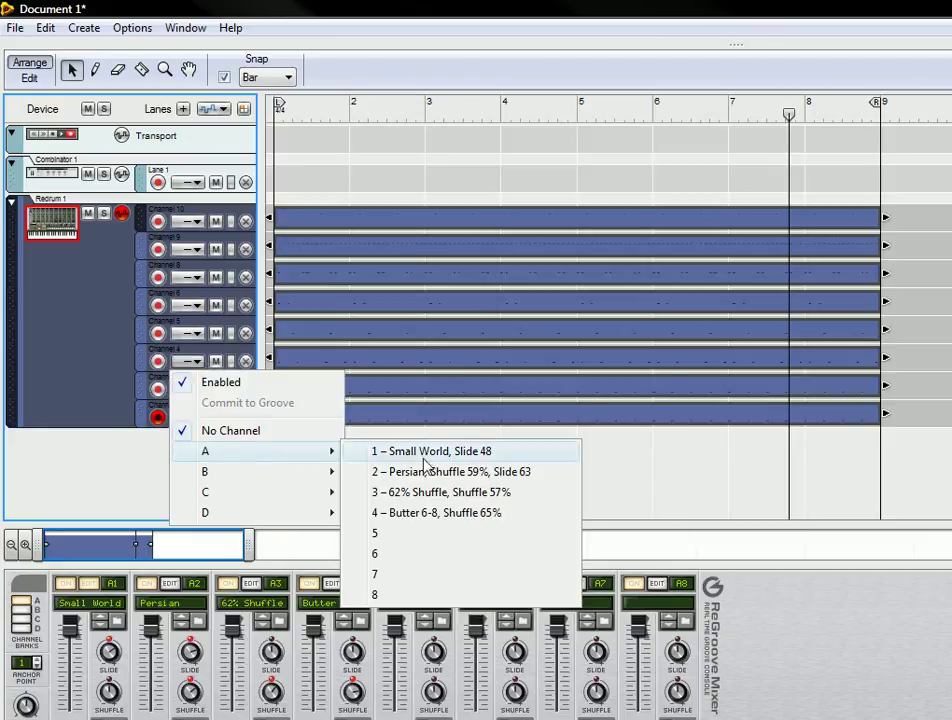
click(440, 494)
click(201, 340)
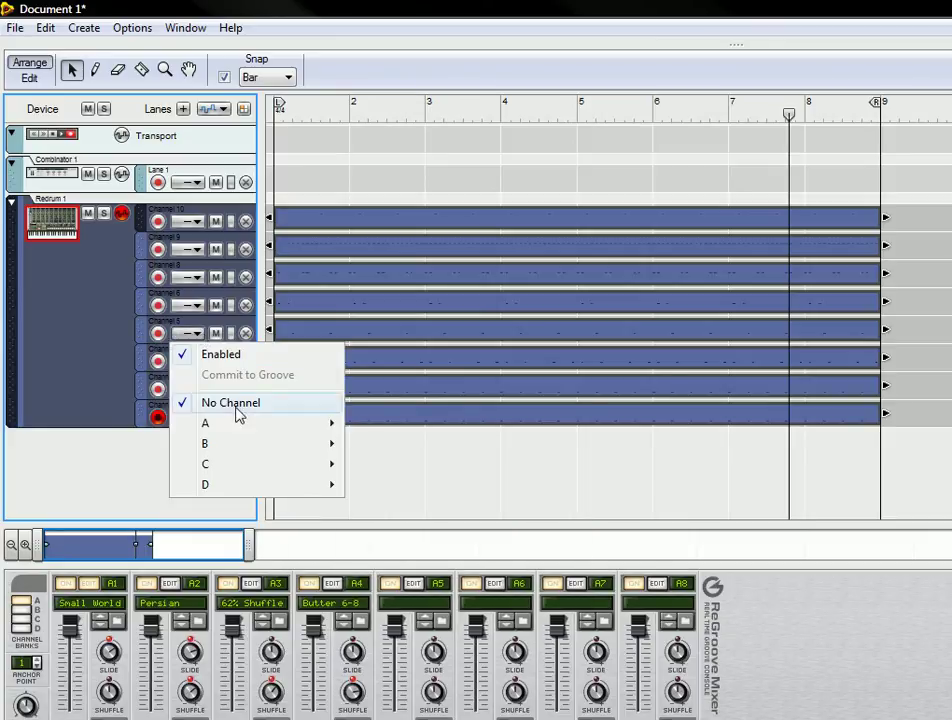
mouse_move(259, 431)
click(410, 463)
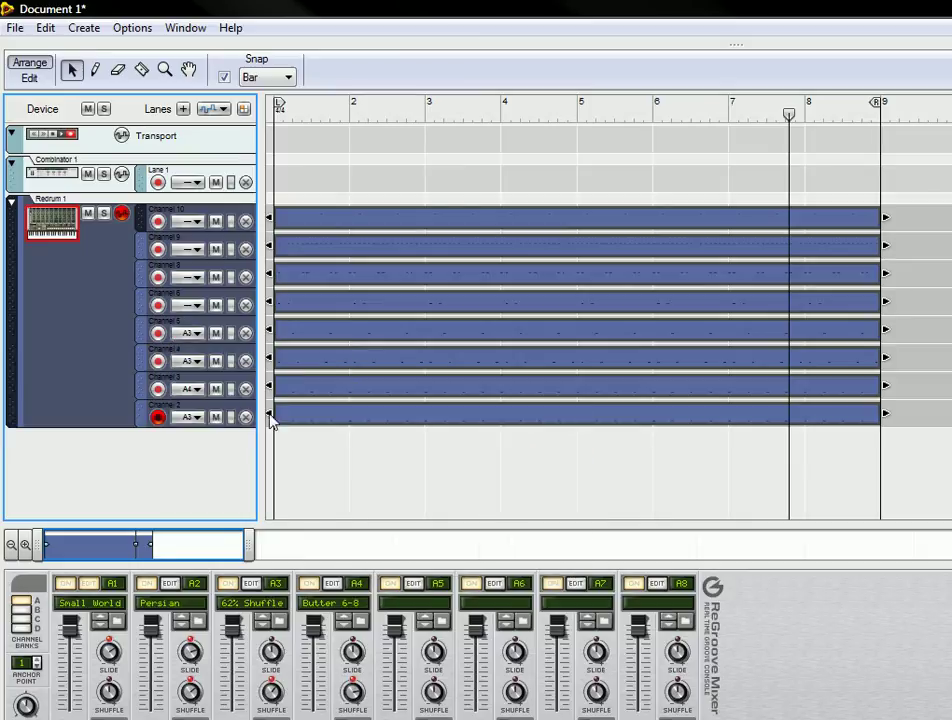
- Assign A3 62% Shuffle to Channels 6, 9 and 10 and A4 Butter 6-8 to Channel 8
click(203, 308)
mouse_move(255, 394)
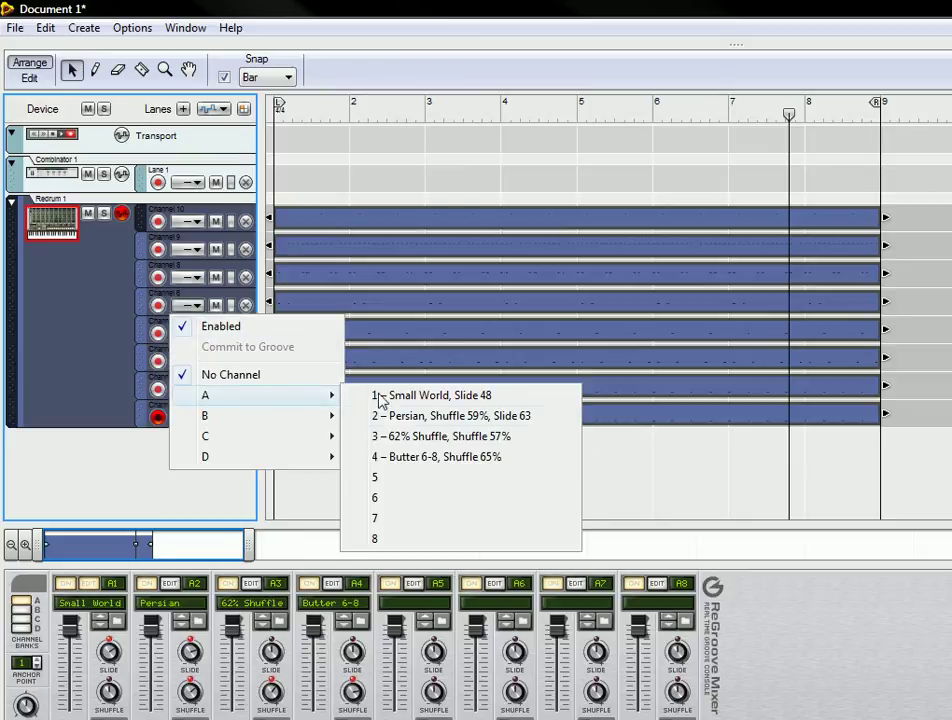
click(405, 437)
click(192, 277)
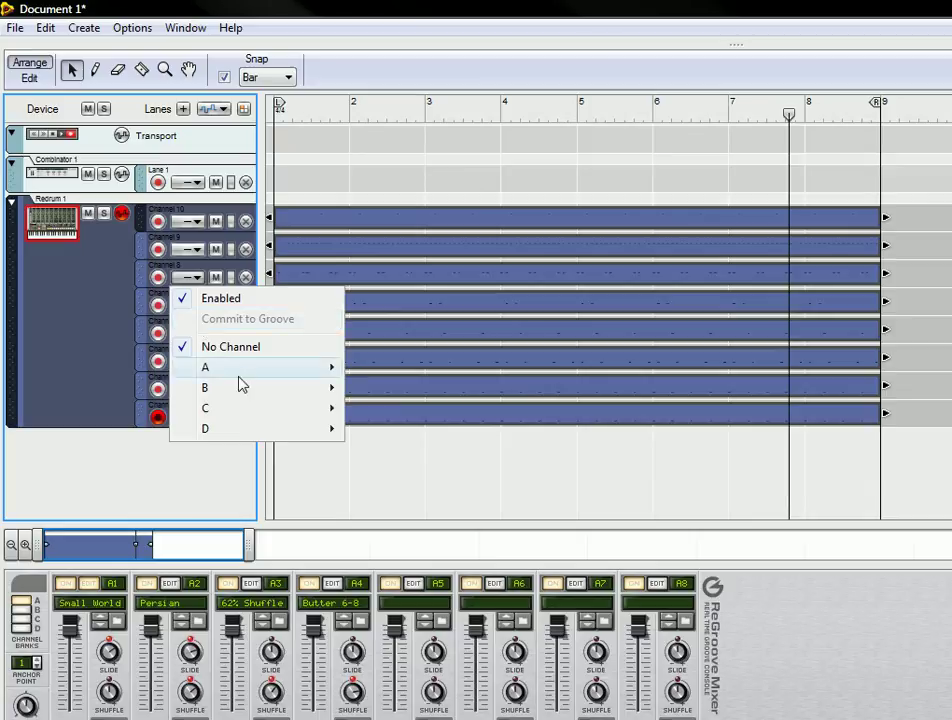
mouse_move(245, 369)
click(392, 378)
click(190, 249)
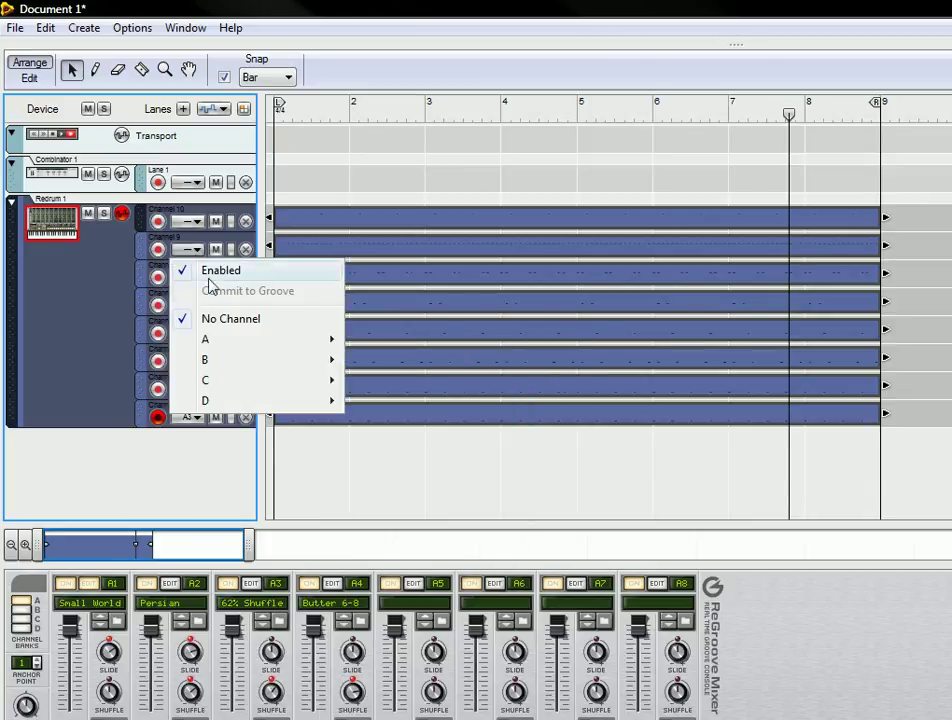
mouse_move(250, 339)
click(461, 385)
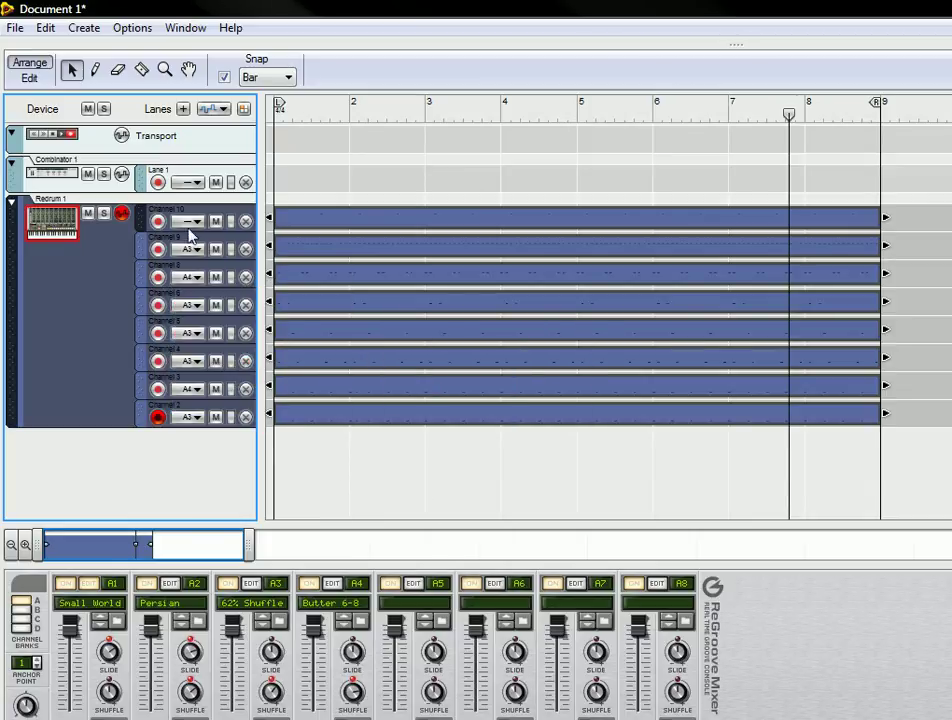
click(200, 223)
mouse_move(255, 316)
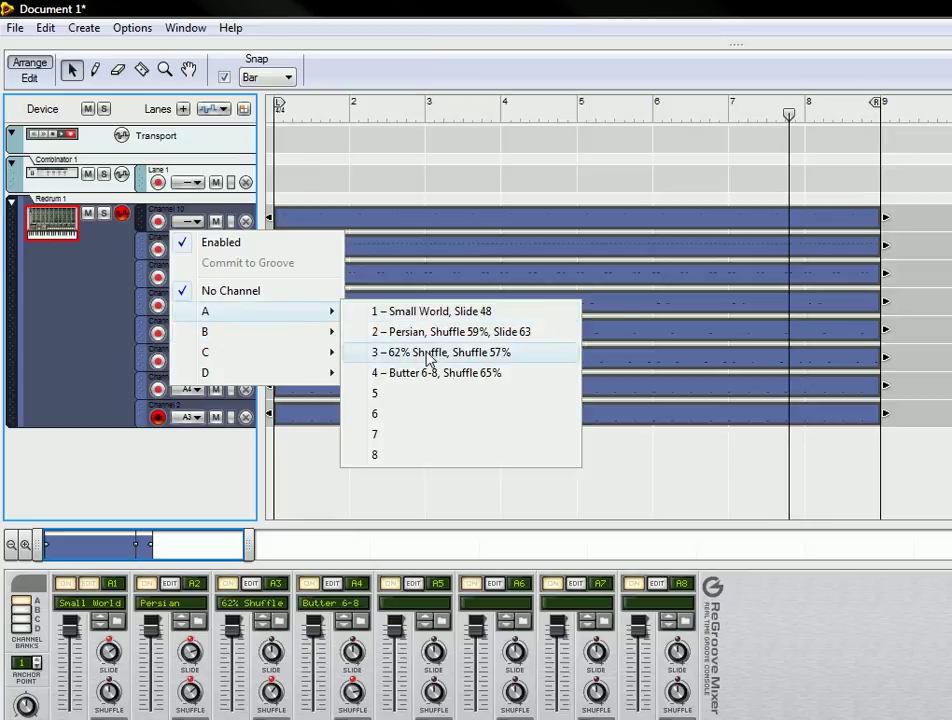
click(431, 353)
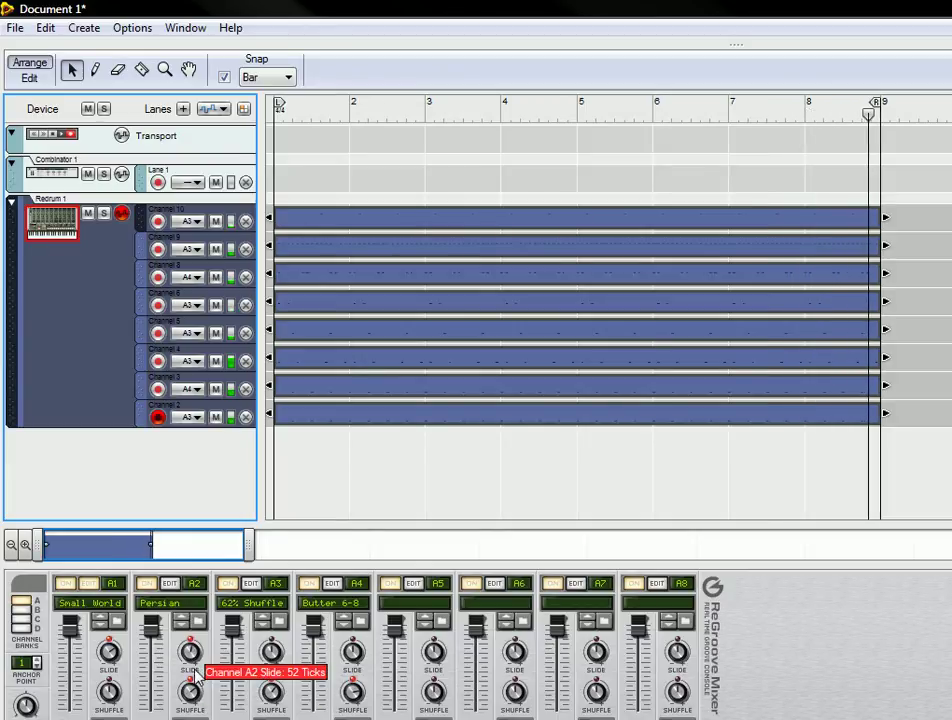
- Lower the A3 62% Shuffle groove amount and raise the A4 Butter 6-8 groove amount partway
mouse_move(118, 668)
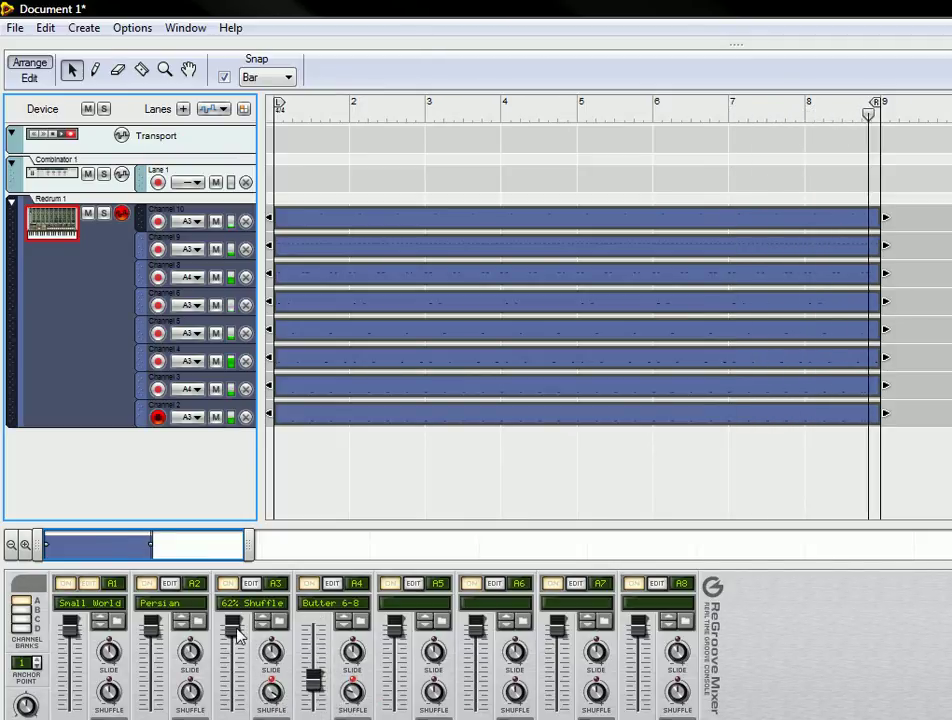
drag(230, 629, 240, 672)
drag(312, 684, 272, 642)
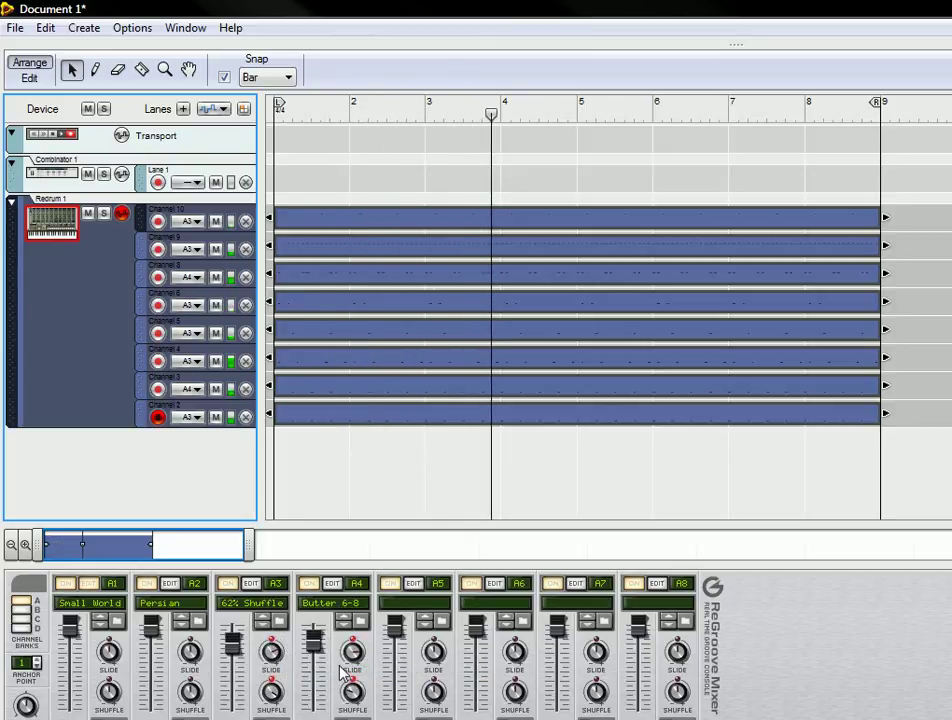